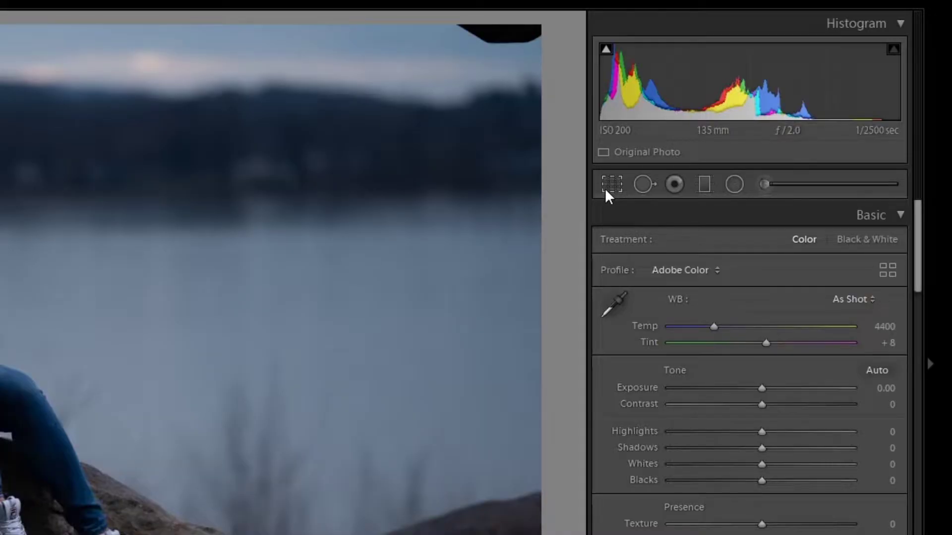
Crop the photo to a portrait 4 x 5 / 8 x 10 frame (2677 x 3347) around the woman.
{"action": "left_click", "coordinate": [764, 156]}
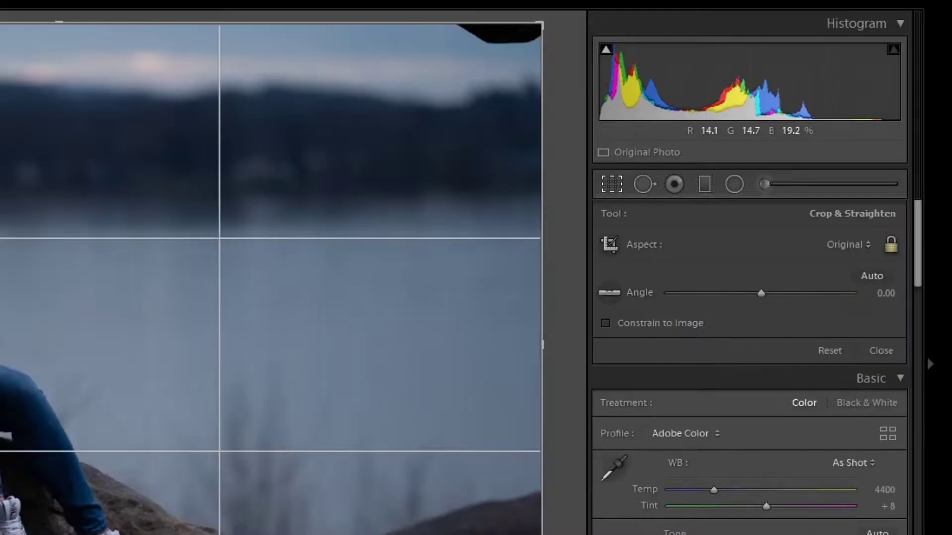
{"action": "key", "text": "x"}
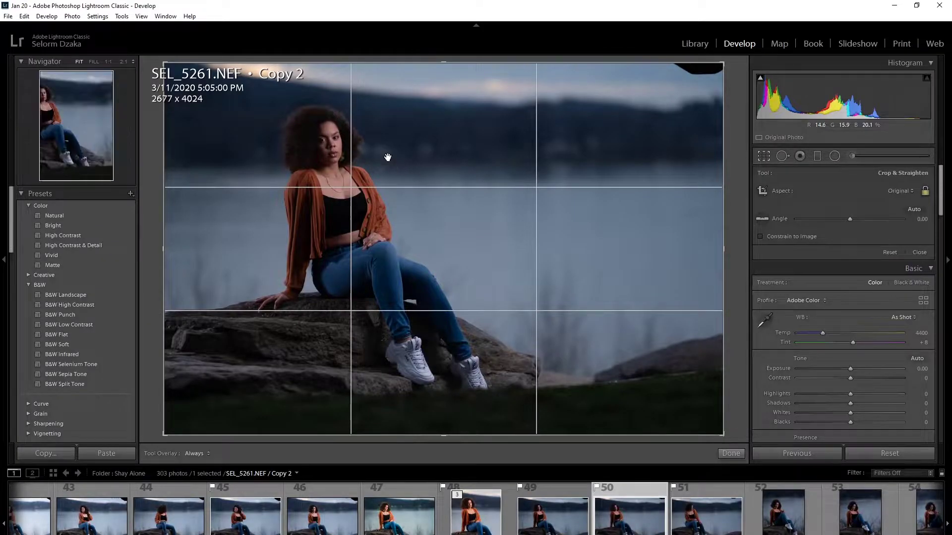
{"action": "left_click_drag", "start_coordinate": [375, 164], "coordinate": [444, 191]}
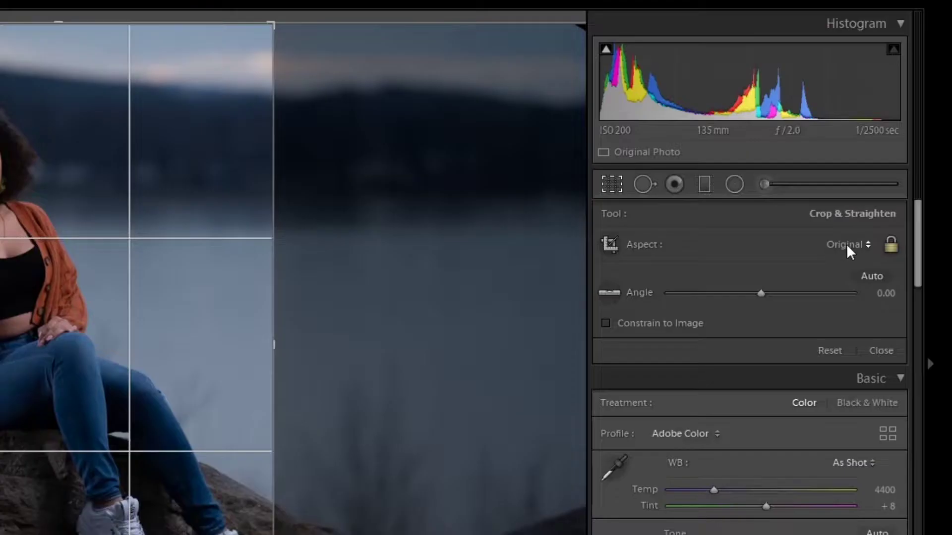
{"action": "left_click", "coordinate": [899, 192]}
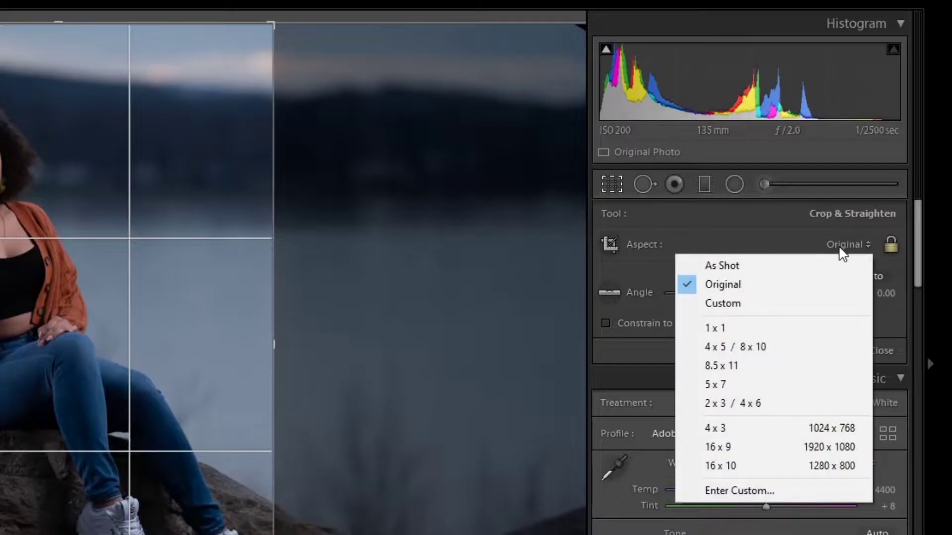
{"action": "left_click", "coordinate": [842, 248]}
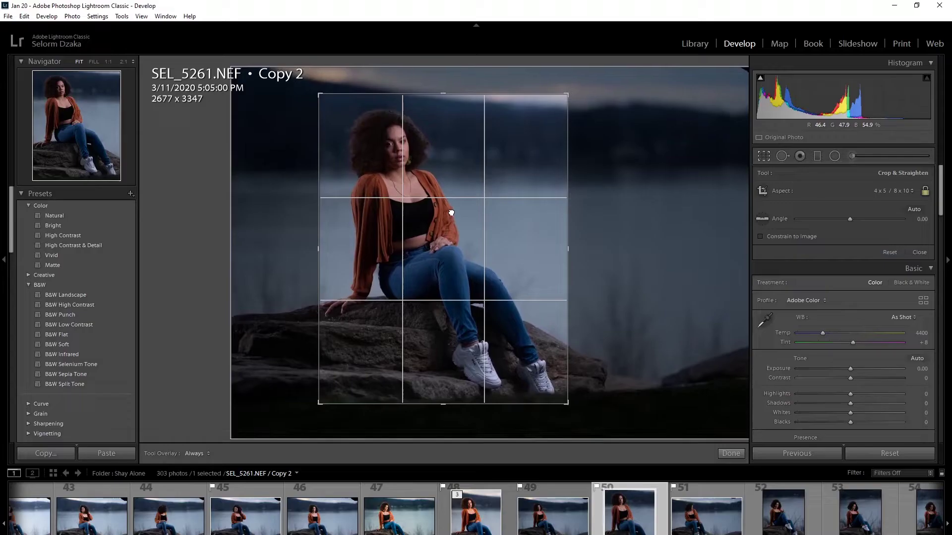
{"action": "left_click_drag", "start_coordinate": [452, 213], "coordinate": [452, 211]}
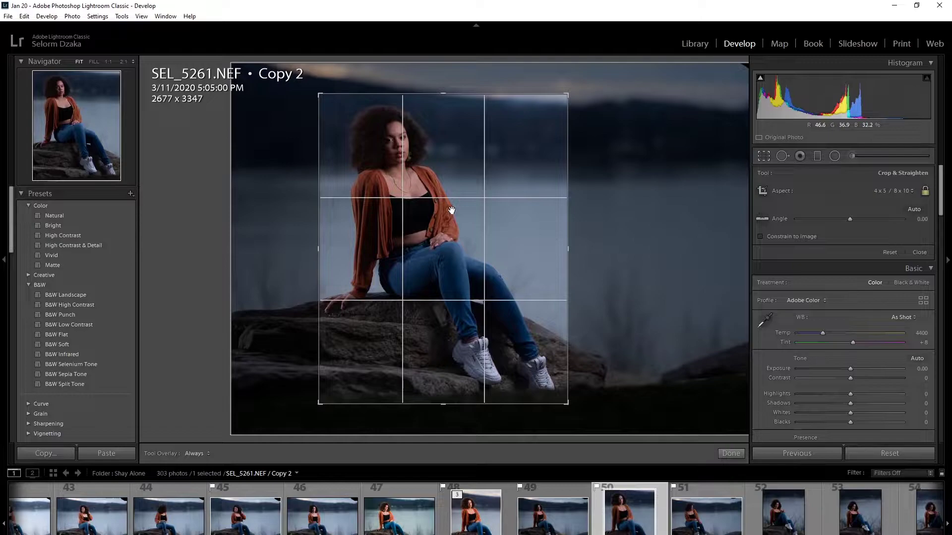
{"action": "key", "text": "Return"}
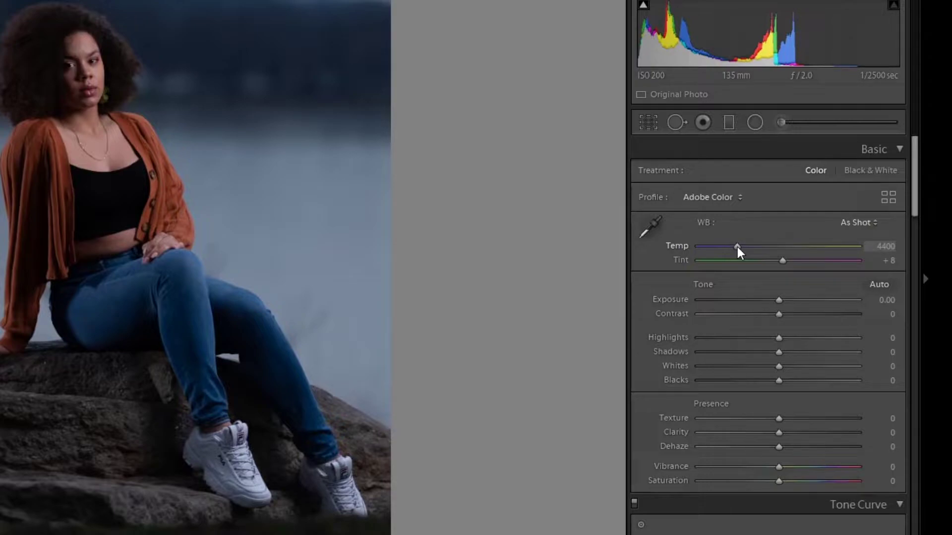
Set white balance to Temp 4864, Tint +4, and raise Exposure to +0.63.
{"action": "left_click_drag", "start_coordinate": [737, 247], "coordinate": [744, 246]}
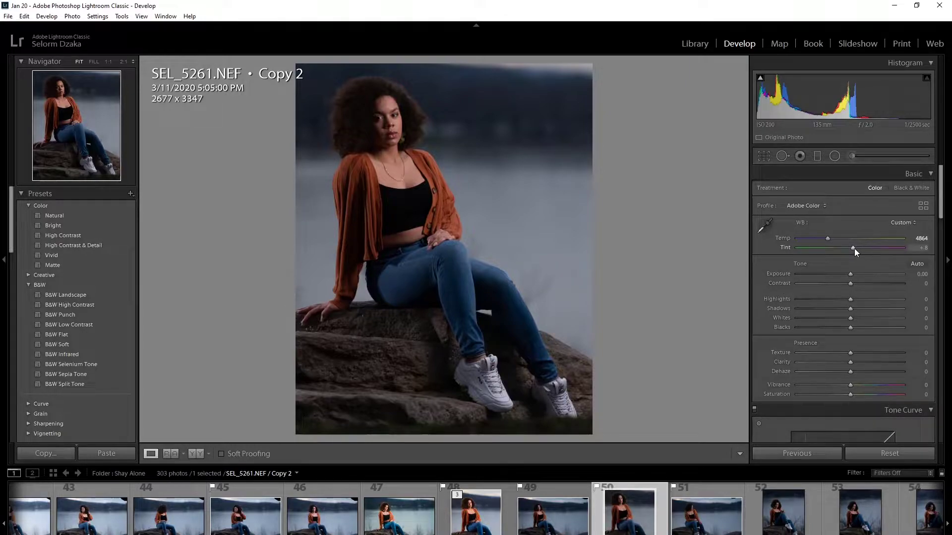
{"action": "left_click_drag", "start_coordinate": [855, 248], "coordinate": [854, 251]}
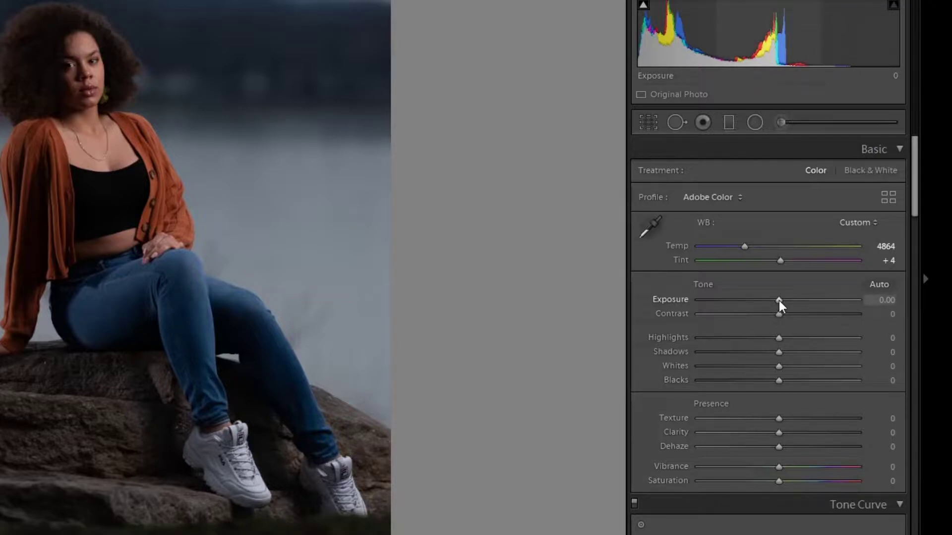
{"action": "left_click_drag", "start_coordinate": [778, 301], "coordinate": [790, 302]}
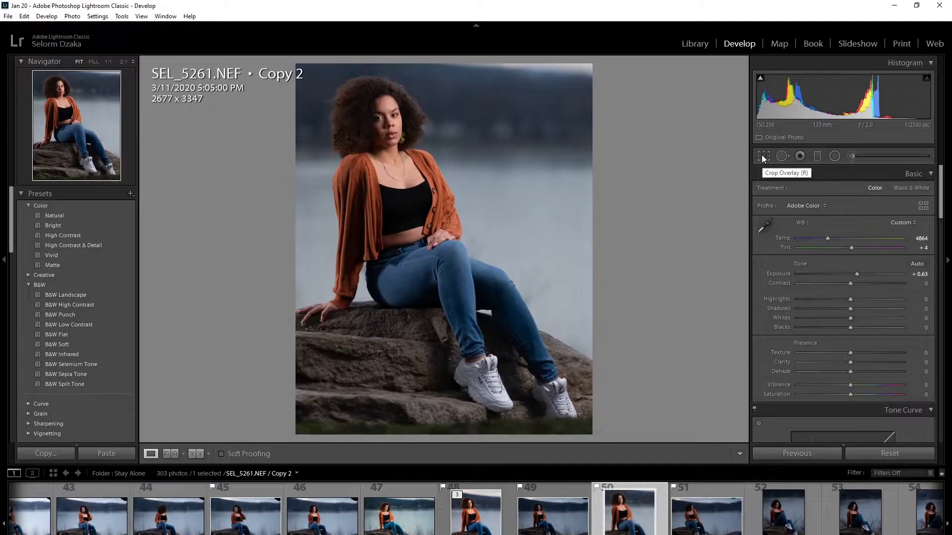
Widen the 4 x 5 crop to 3120 x 3900 to show more rock and lake.
{"action": "left_click", "coordinate": [647, 123]}
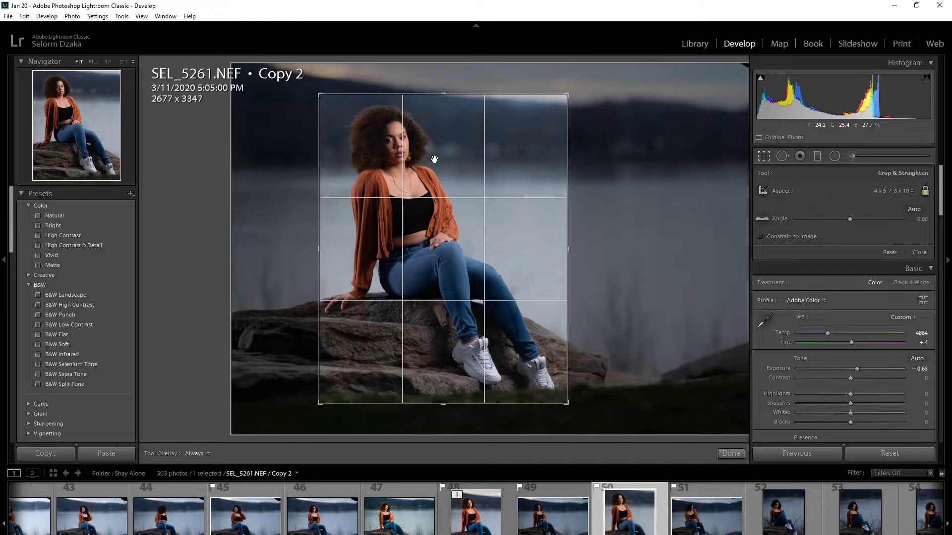
{"action": "left_click_drag", "start_coordinate": [435, 160], "coordinate": [434, 156]}
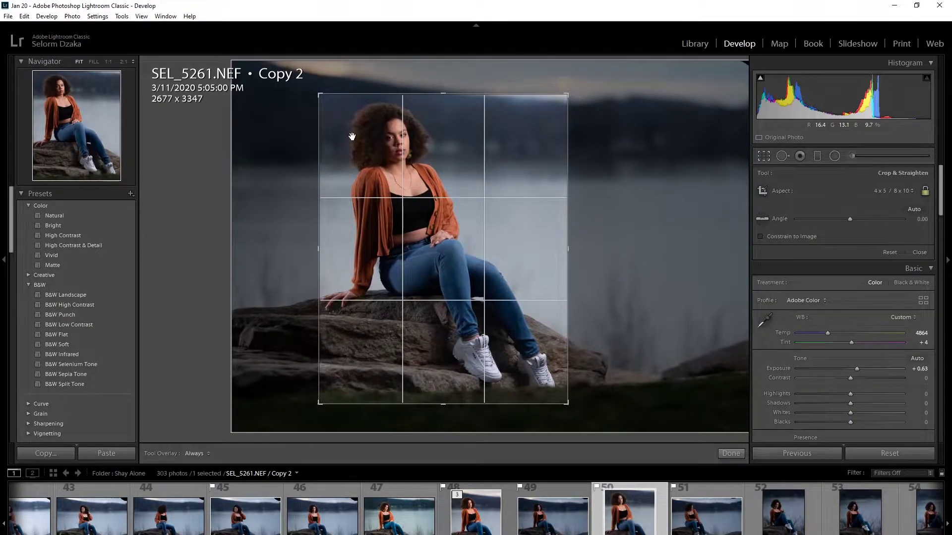
{"action": "left_click_drag", "start_coordinate": [318, 95], "coordinate": [300, 53]}
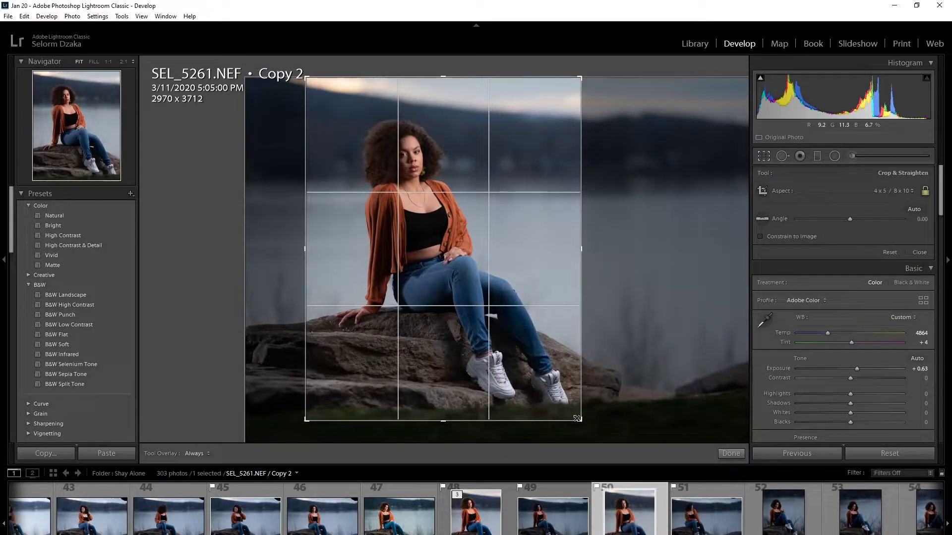
{"action": "left_click_drag", "start_coordinate": [576, 418], "coordinate": [582, 430]}
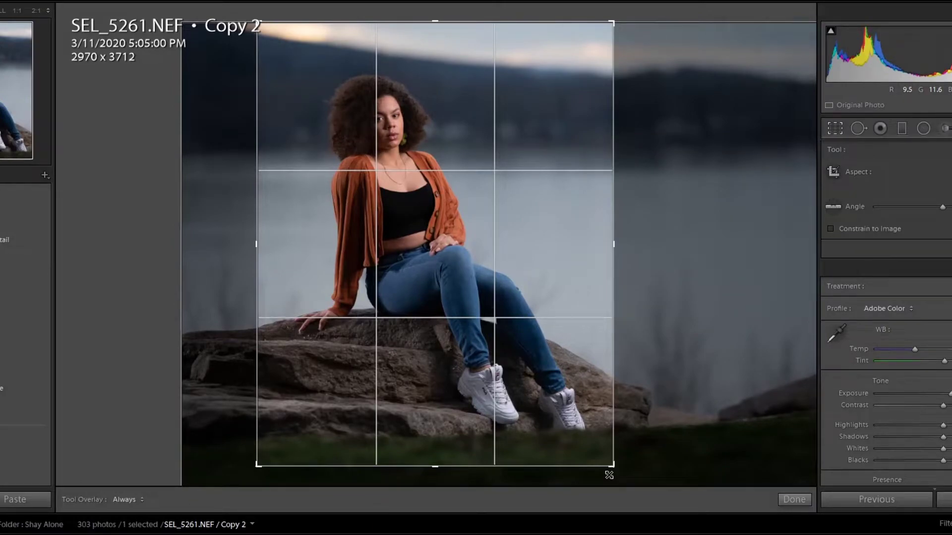
{"action": "left_click_drag", "start_coordinate": [609, 475], "coordinate": [610, 470]}
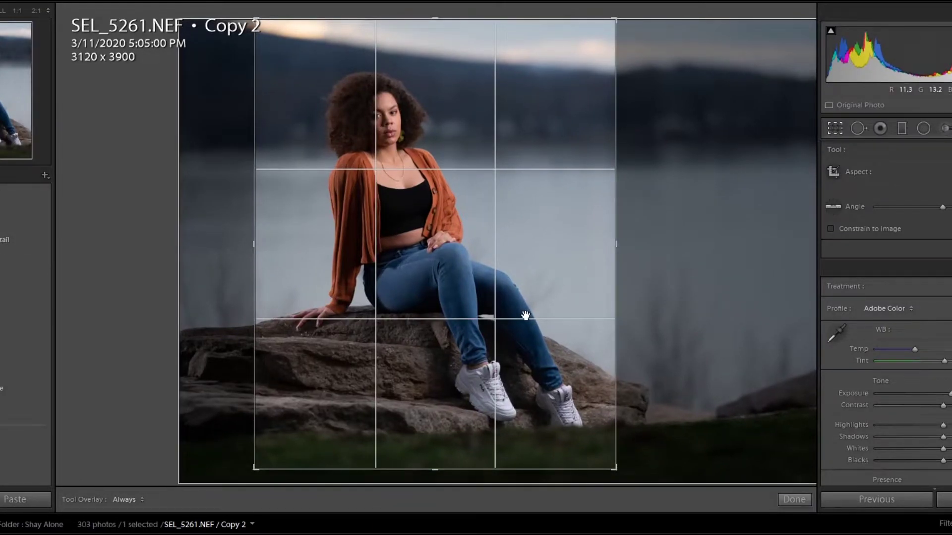
{"action": "key", "text": "Return"}
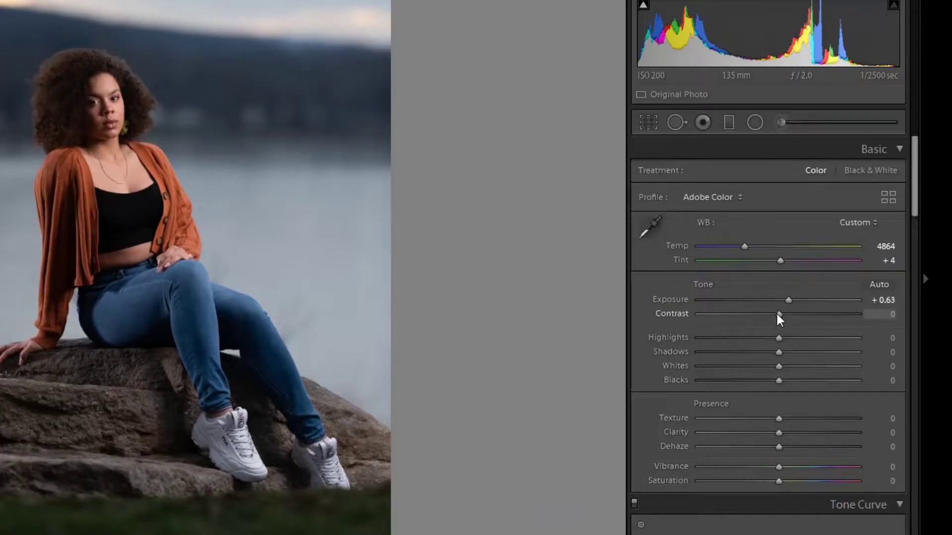
Raise Contrast to +17, trying Highlights at -100 before resetting them to 0.
{"action": "left_click_drag", "start_coordinate": [778, 318], "coordinate": [790, 317]}
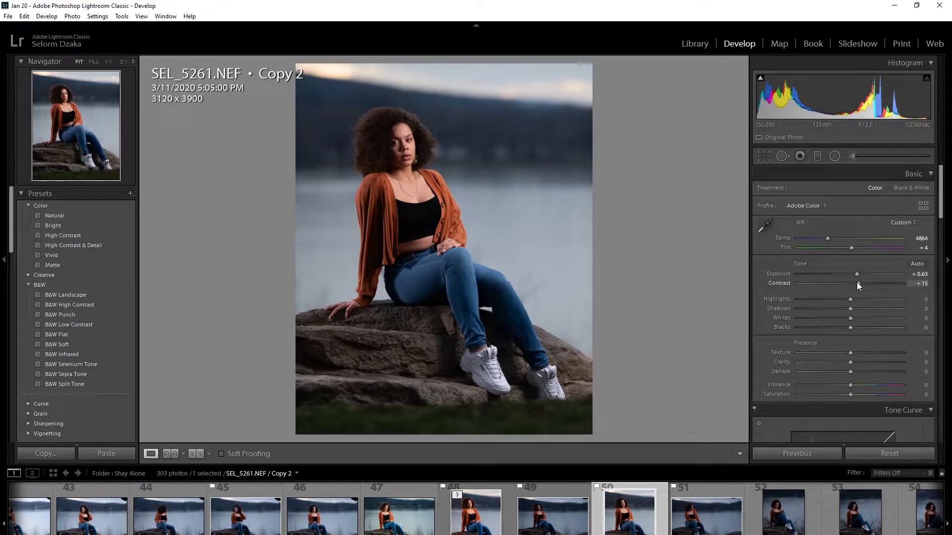
{"action": "left_click_drag", "start_coordinate": [857, 282], "coordinate": [859, 287]}
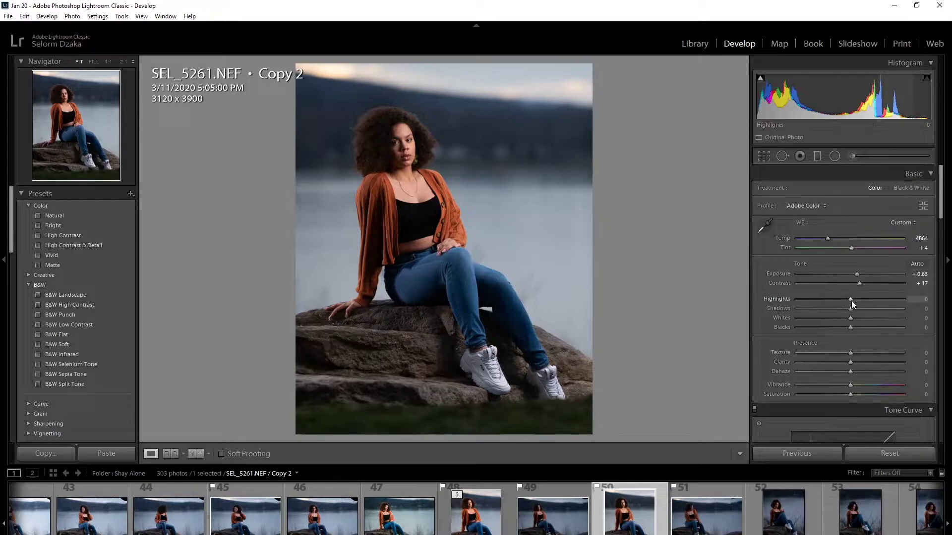
{"action": "left_click_drag", "start_coordinate": [852, 300], "coordinate": [771, 299]}
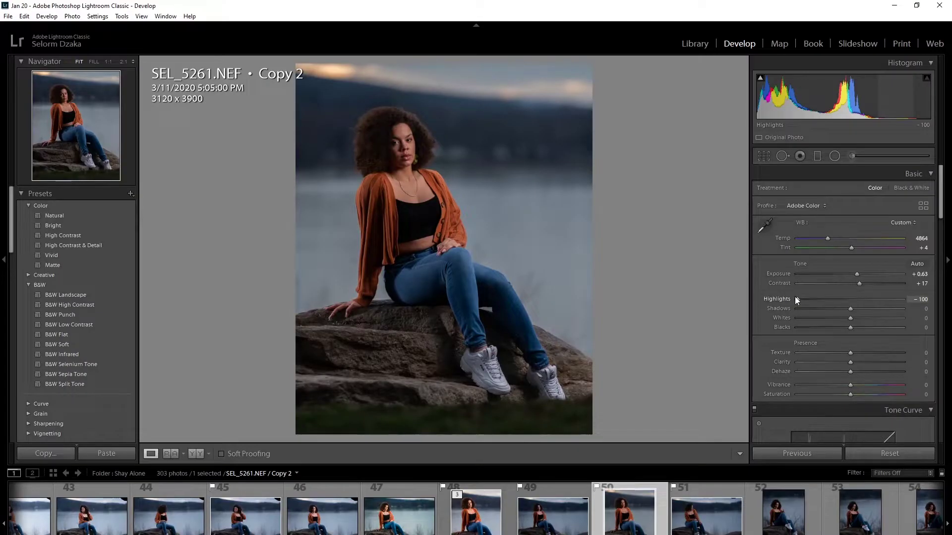
{"action": "double_click", "coordinate": [795, 296]}
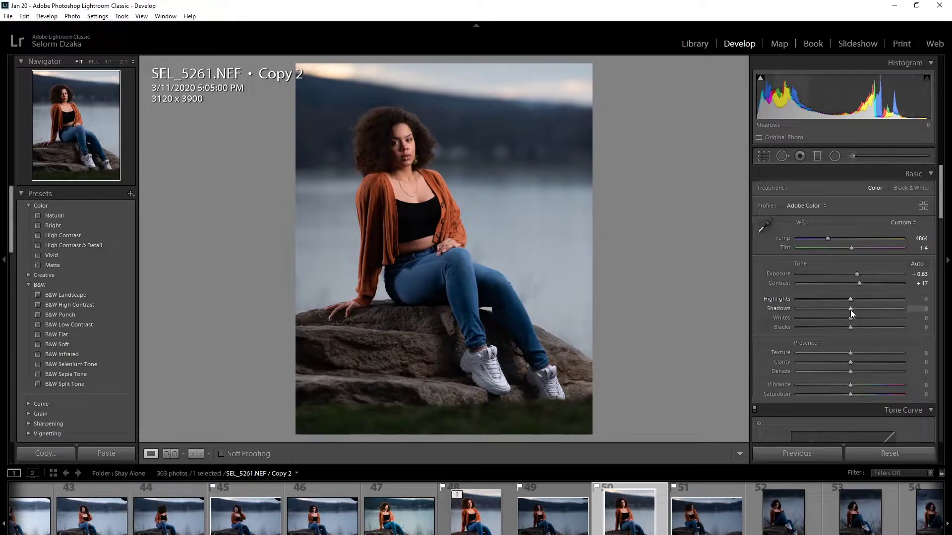
Lift Shadows to +45 and Whites to +7, leaving Blacks at 0.
{"action": "left_click_drag", "start_coordinate": [850, 310], "coordinate": [864, 308]}
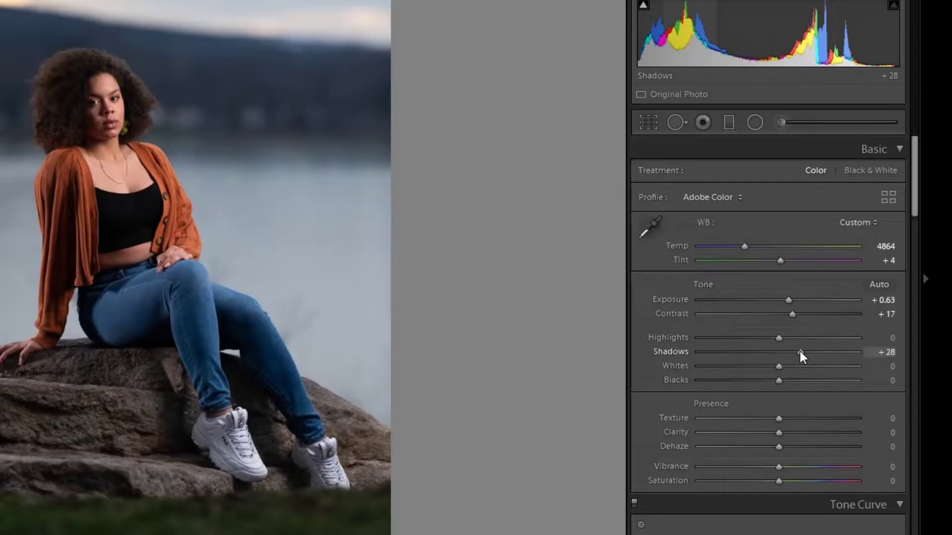
{"action": "left_click_drag", "start_coordinate": [800, 352], "coordinate": [802, 352]}
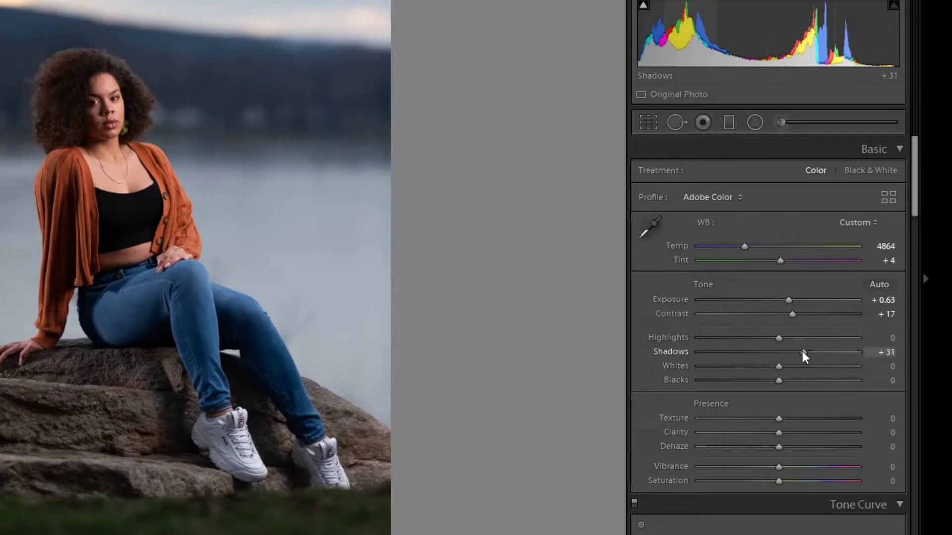
{"action": "left_click_drag", "start_coordinate": [802, 351], "coordinate": [813, 353]}
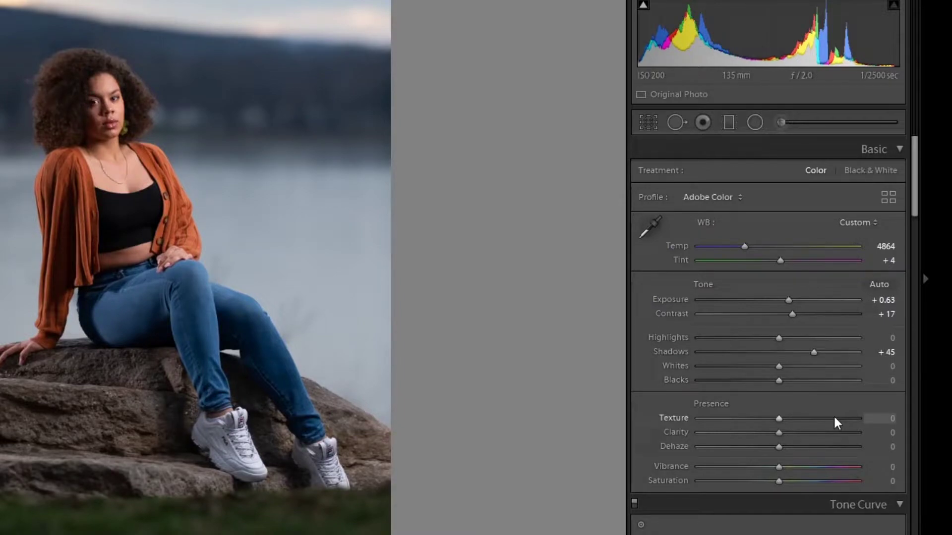
{"action": "left_click_drag", "start_coordinate": [780, 366], "coordinate": [785, 366]}
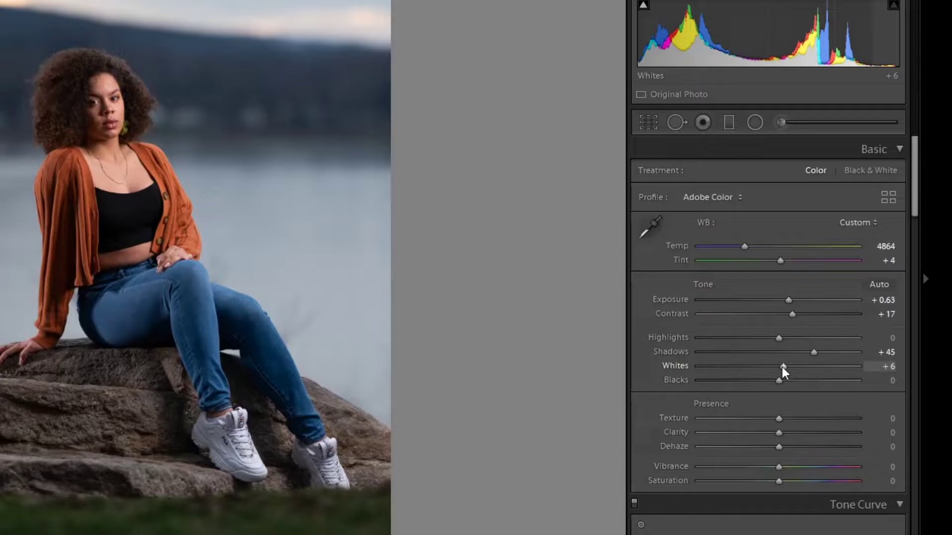
{"action": "left_click_drag", "start_coordinate": [782, 367], "coordinate": [784, 367]}
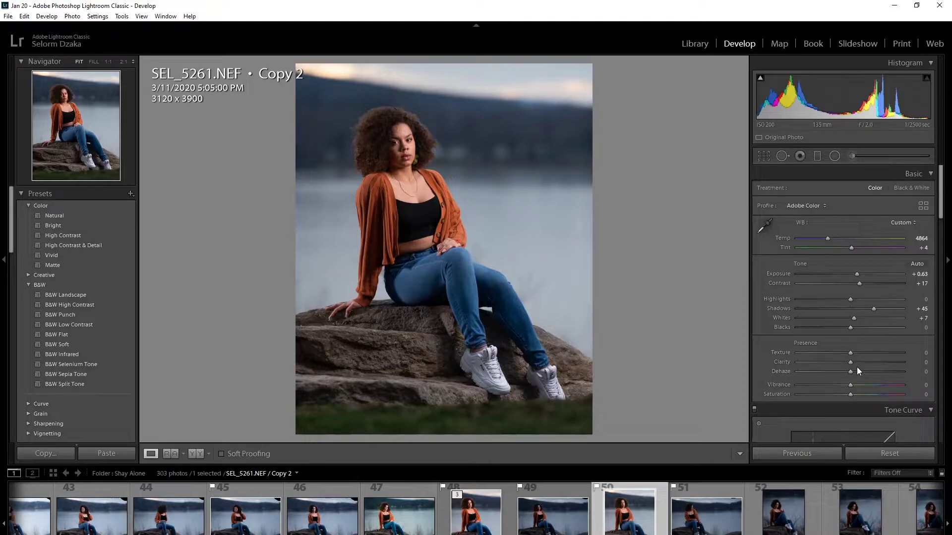
Set Clarity to +5 and Vibrance to +5.
{"action": "left_click_drag", "start_coordinate": [850, 363], "coordinate": [852, 363]}
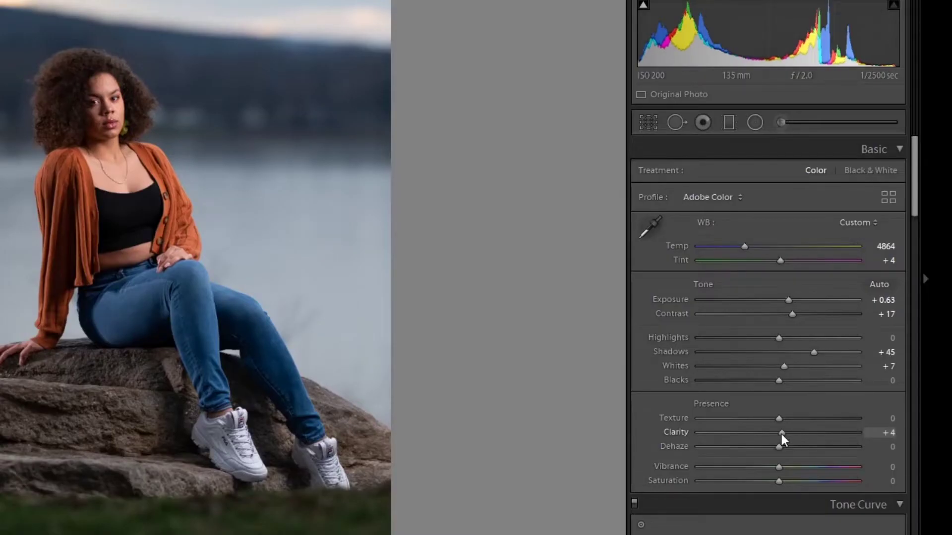
{"action": "left_click_drag", "start_coordinate": [781, 434], "coordinate": [782, 434]}
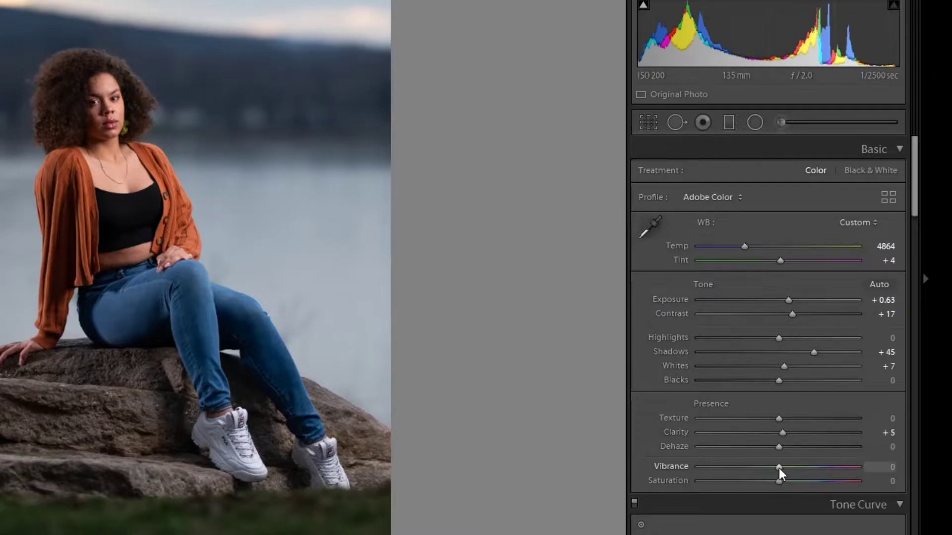
{"action": "left_click_drag", "start_coordinate": [778, 469], "coordinate": [783, 468]}
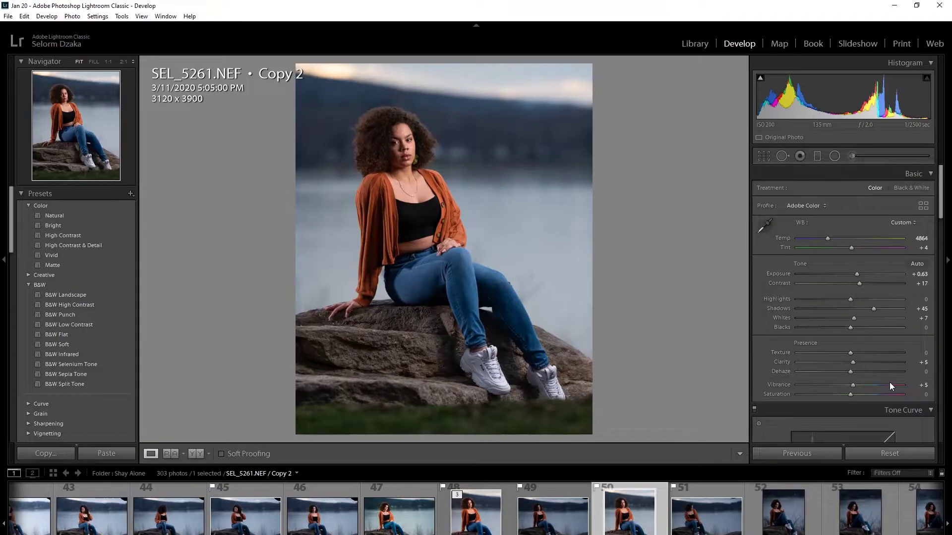
Show a side-by-side Before/After comparison of the portrait.
{"action": "scroll", "coordinate": [838, 463], "scroll_direction": "down", "scroll_amount": 5}
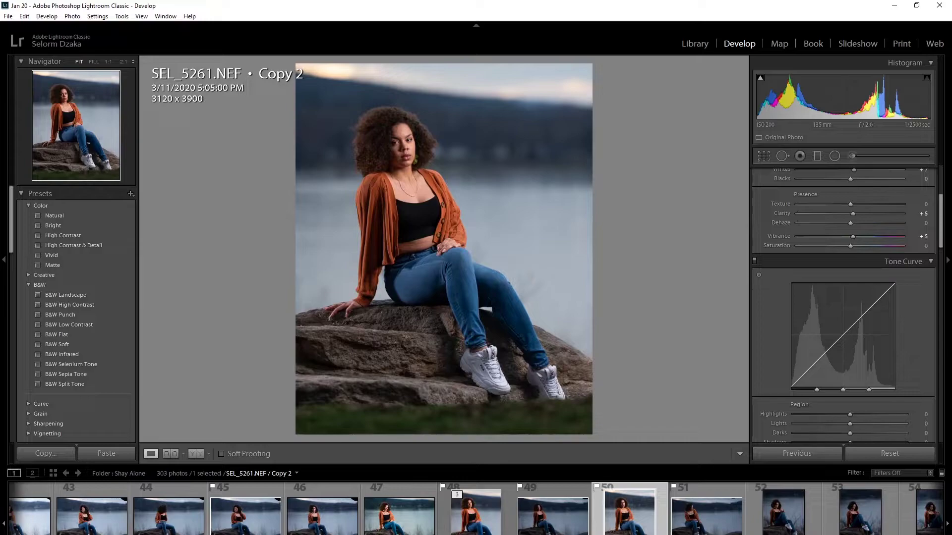
{"action": "scroll", "coordinate": [854, 369], "scroll_direction": "down", "scroll_amount": 2}
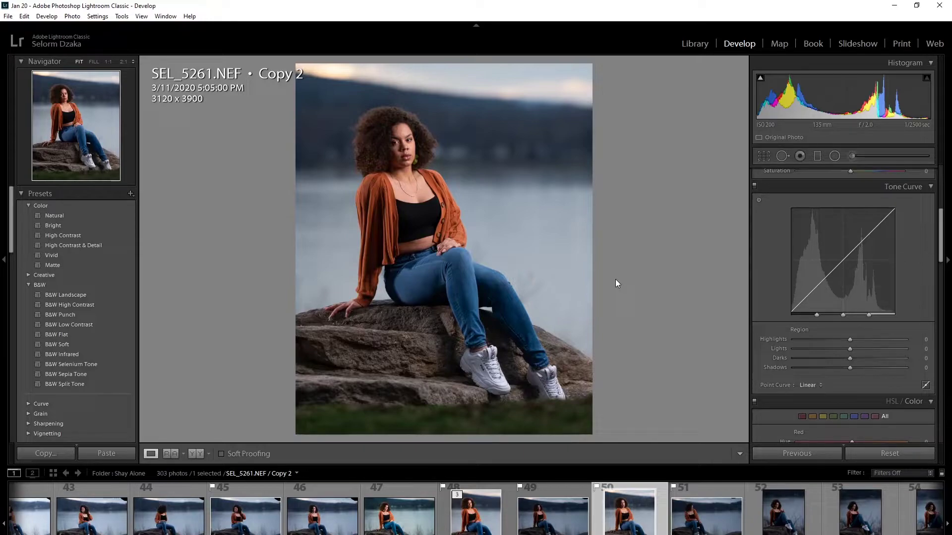
{"action": "key", "text": "y"}
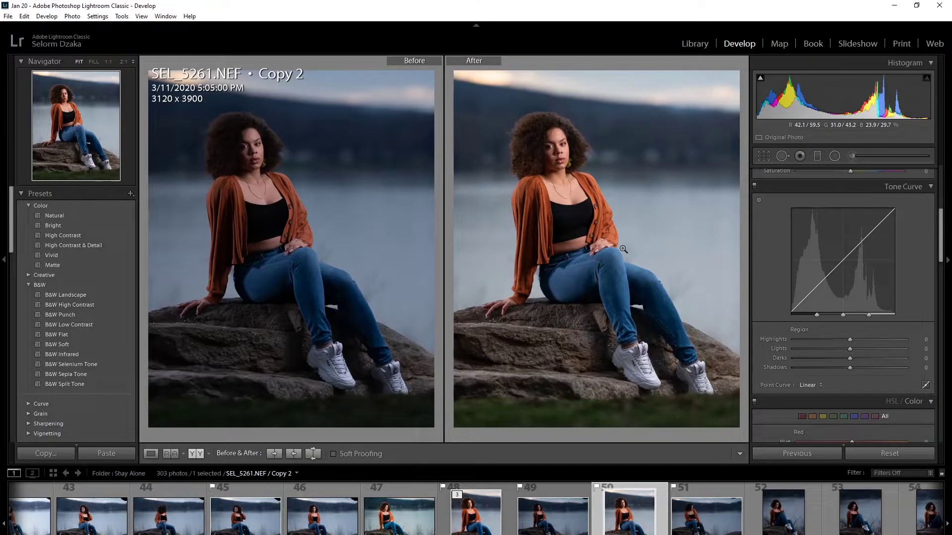
Back in Loupe view, lower Blue Saturation in HSL/Color to −14.
{"action": "key", "text": "y"}
{"action": "scroll", "coordinate": [829, 387], "scroll_direction": "down", "scroll_amount": 10}
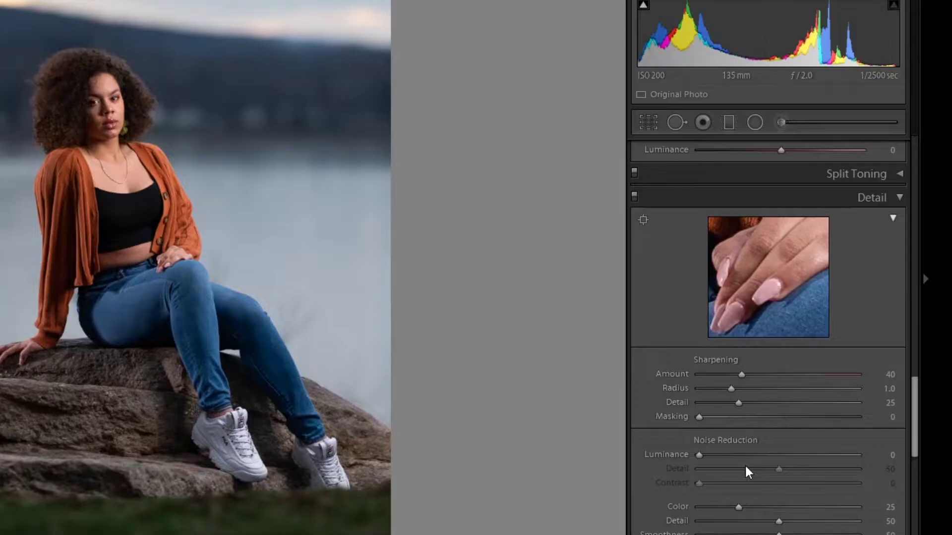
{"action": "scroll", "coordinate": [867, 384], "scroll_direction": "down", "scroll_amount": 10}
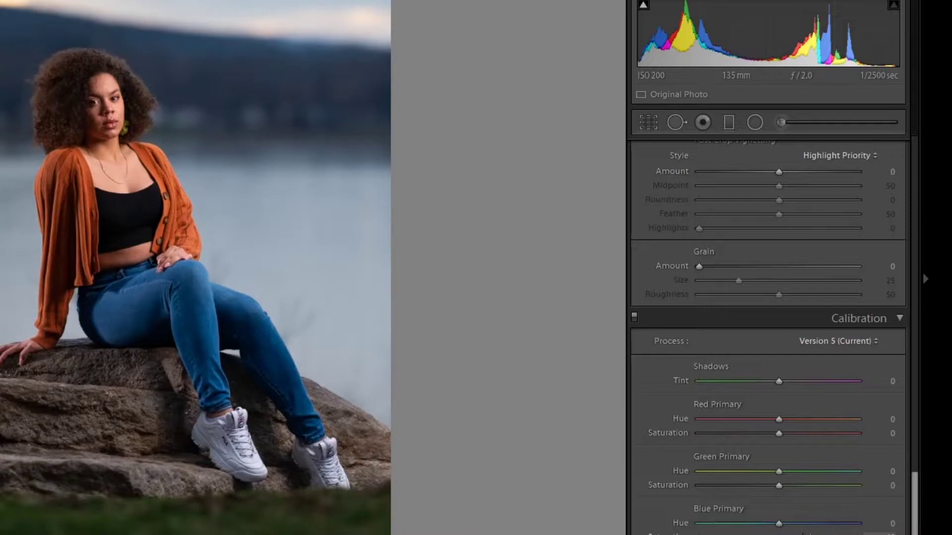
{"action": "scroll", "coordinate": [677, 425], "scroll_direction": "up", "scroll_amount": 10}
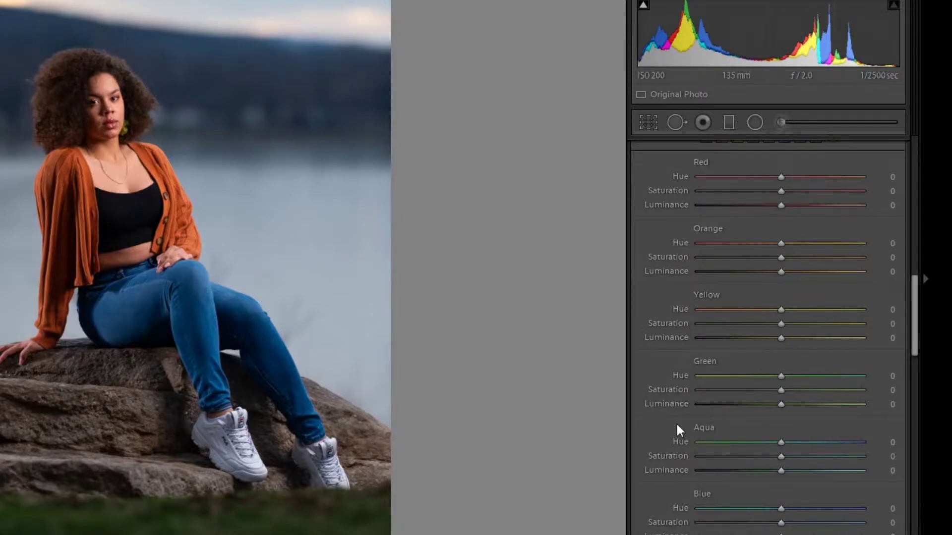
{"action": "scroll", "coordinate": [773, 297], "scroll_direction": "down", "scroll_amount": 5}
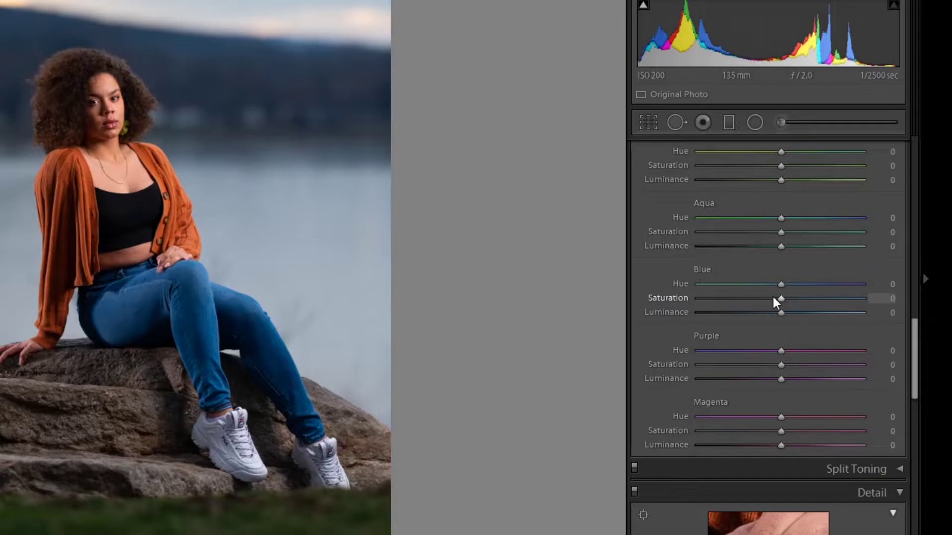
{"action": "left_click_drag", "start_coordinate": [776, 298], "coordinate": [764, 298]}
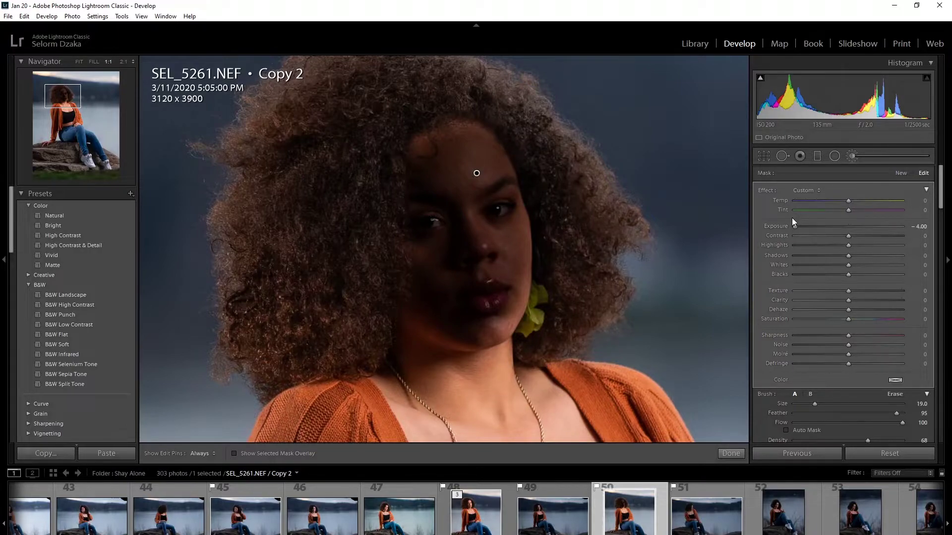
Raise the face brush Exposure from −4.00 to +0.85.
{"action": "left_click_drag", "start_coordinate": [794, 224], "coordinate": [853, 229]}
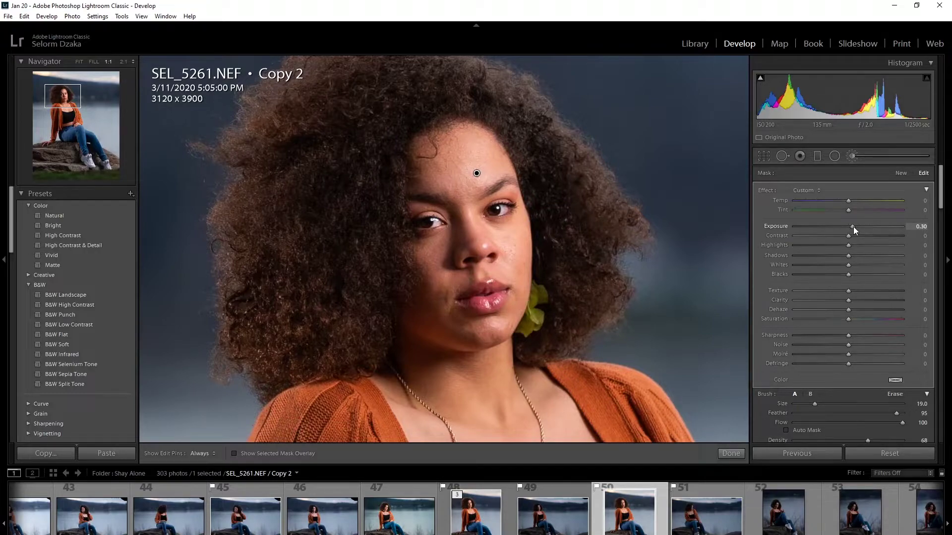
{"action": "left_click_drag", "start_coordinate": [852, 227], "coordinate": [859, 227]}
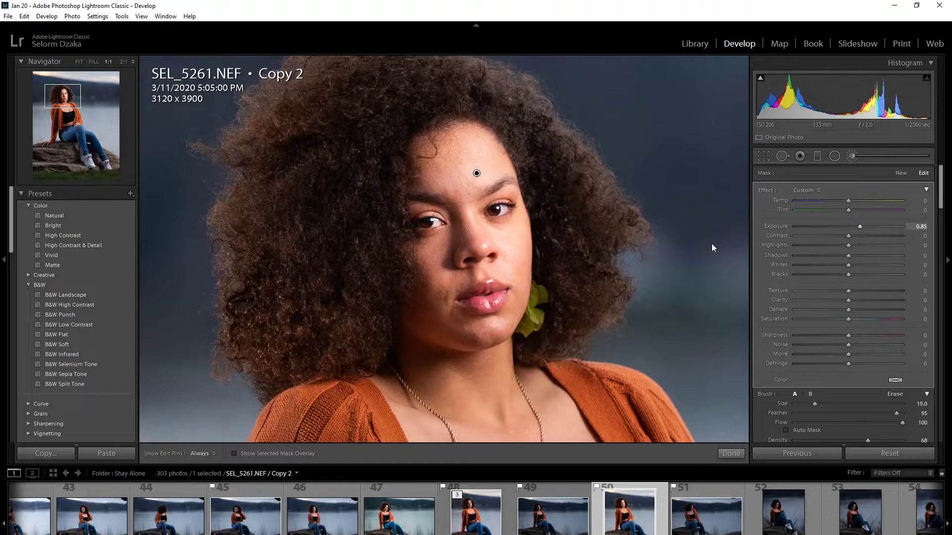
Limit the face mask to a Luminance range of 81–95 with Smoothness 85, then close the brush.
{"action": "scroll", "coordinate": [842, 304], "scroll_direction": "down", "scroll_amount": 3}
{"action": "left_click", "coordinate": [844, 305]}
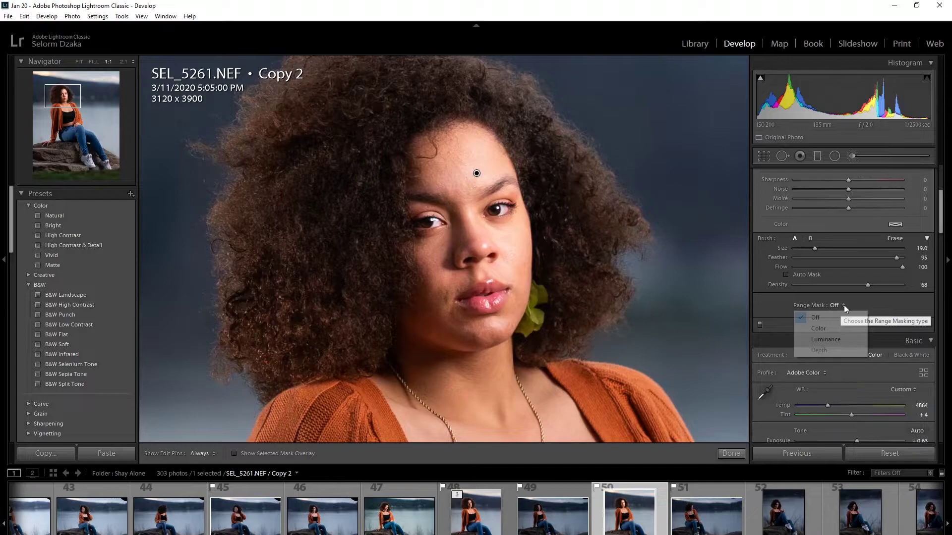
{"action": "left_click", "coordinate": [824, 340]}
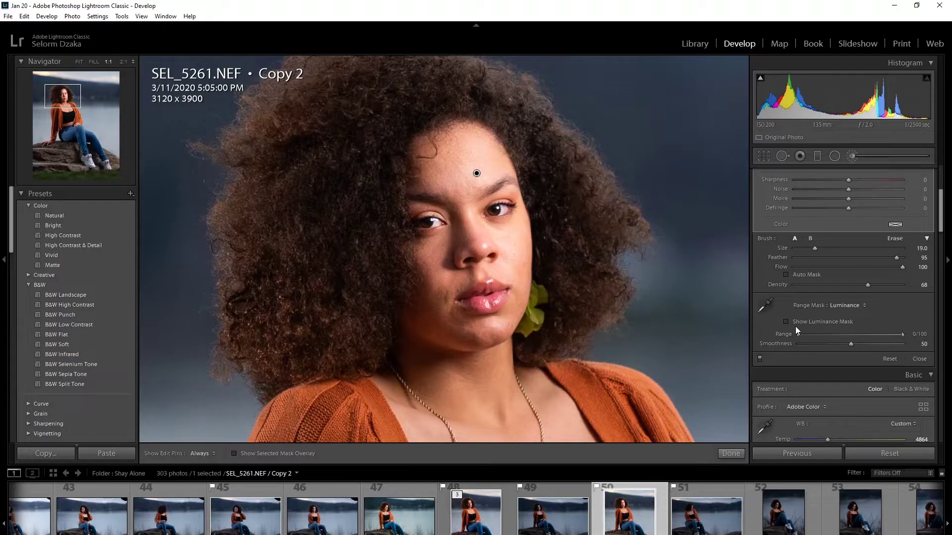
{"action": "left_click_drag", "start_coordinate": [796, 333], "coordinate": [842, 339]}
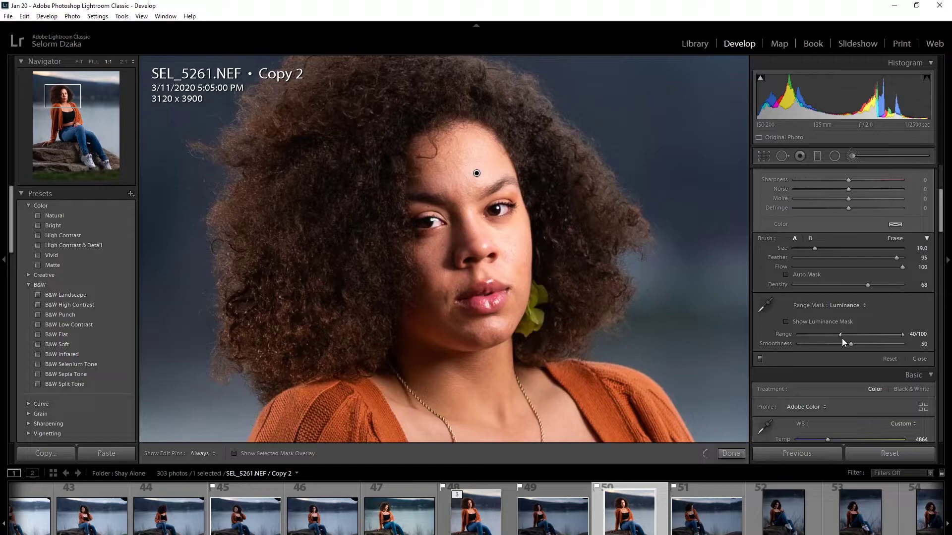
{"action": "left_click_drag", "start_coordinate": [842, 338], "coordinate": [883, 336]}
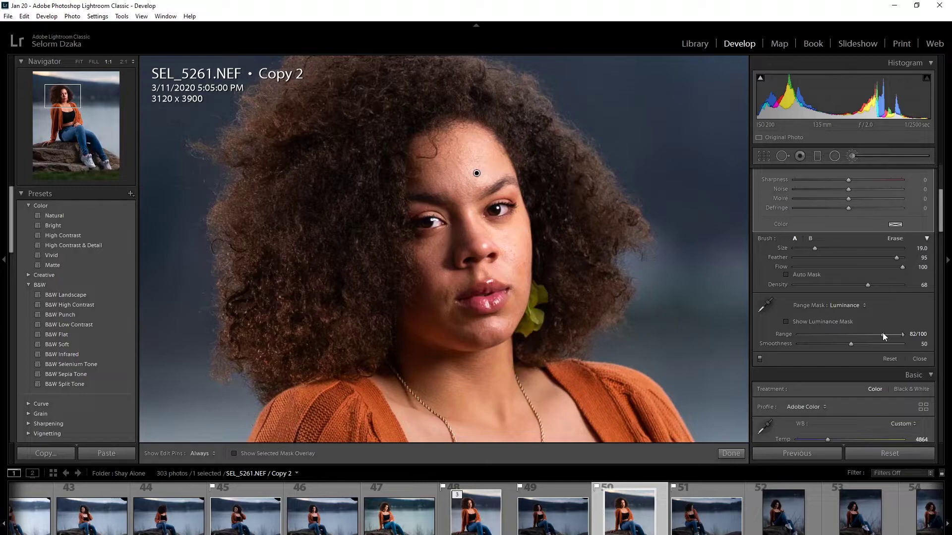
{"action": "left_click_drag", "start_coordinate": [882, 332], "coordinate": [879, 336]}
{"action": "left_click_drag", "start_coordinate": [853, 344], "coordinate": [887, 344]}
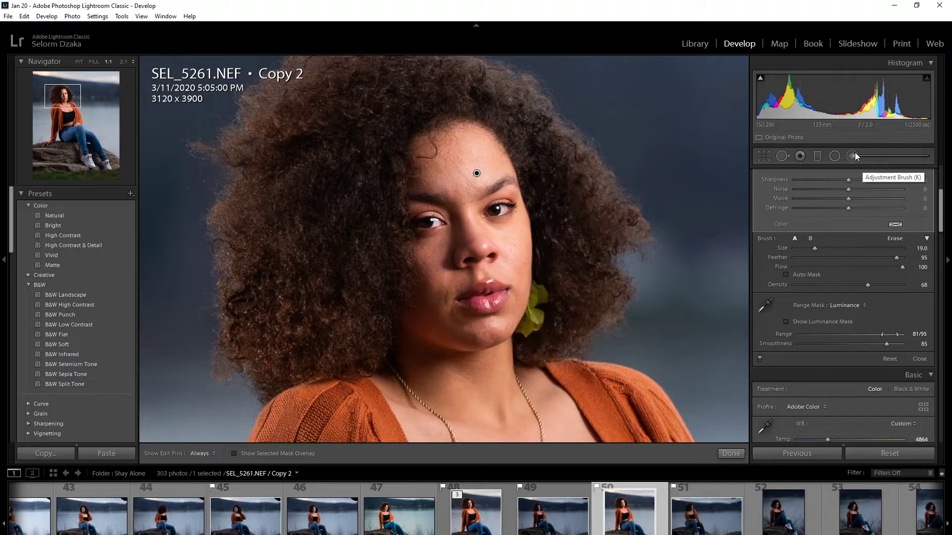
{"action": "left_click", "coordinate": [854, 155]}
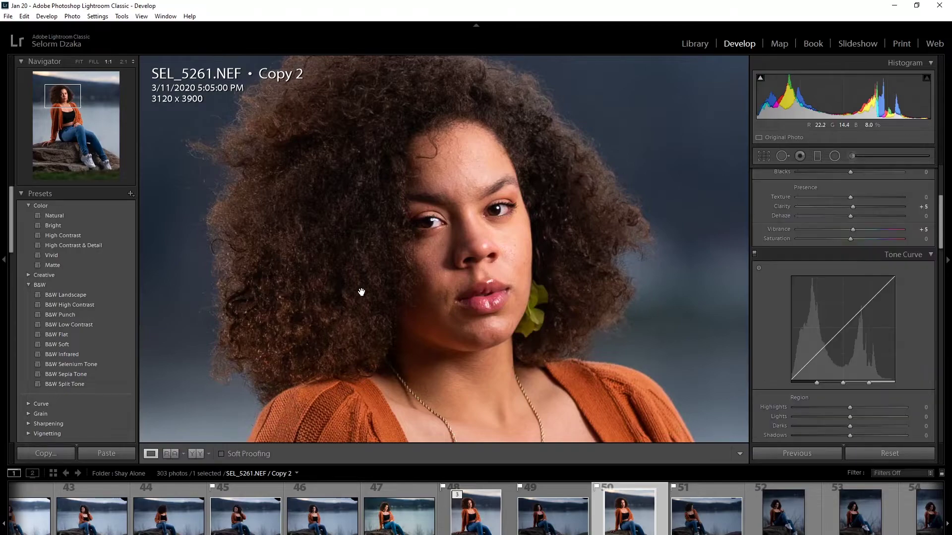
Zoom in on the woman's head, lower the Visualize Spots threshold, then turn visualization off.
{"action": "left_click", "coordinate": [486, 338]}
{"action": "left_click", "coordinate": [369, 124]}
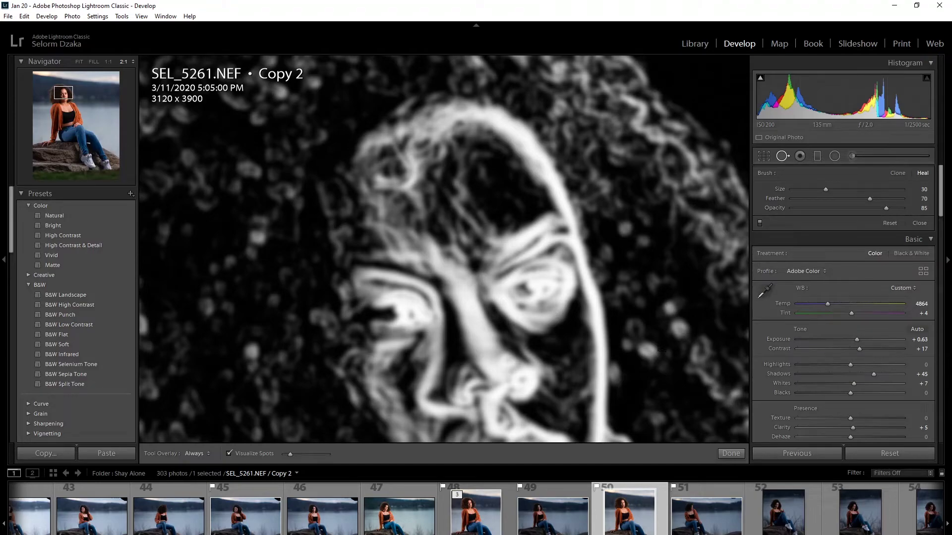
{"action": "left_click_drag", "start_coordinate": [290, 454], "coordinate": [288, 459]}
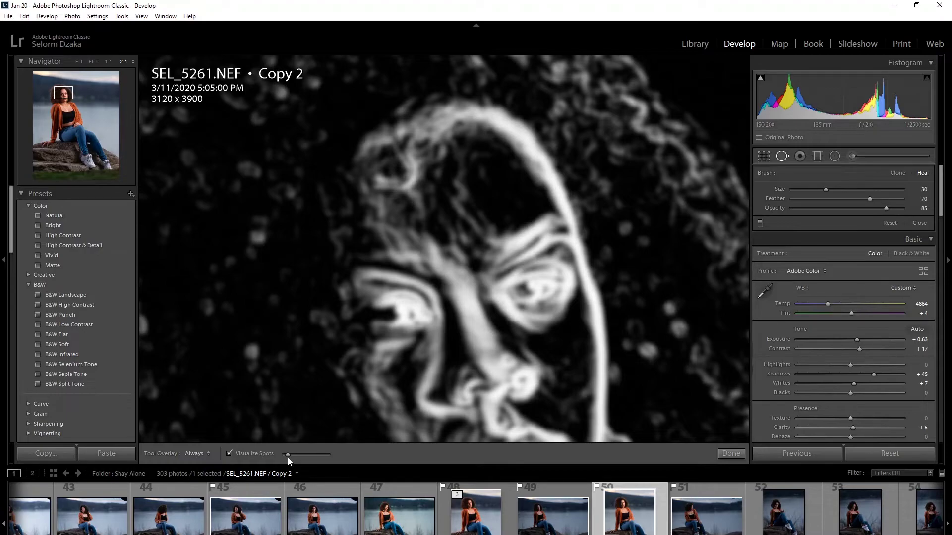
{"action": "key", "text": "a"}
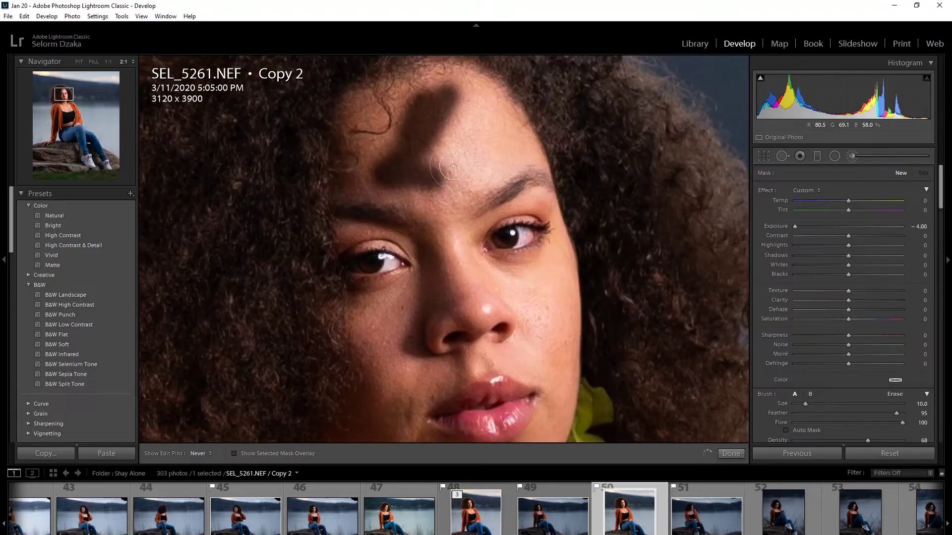
Paint a brush adjustment across the forehead, then close the brush and fit the portrait in view.
{"action": "left_click_drag", "start_coordinate": [489, 137], "coordinate": [412, 171]}
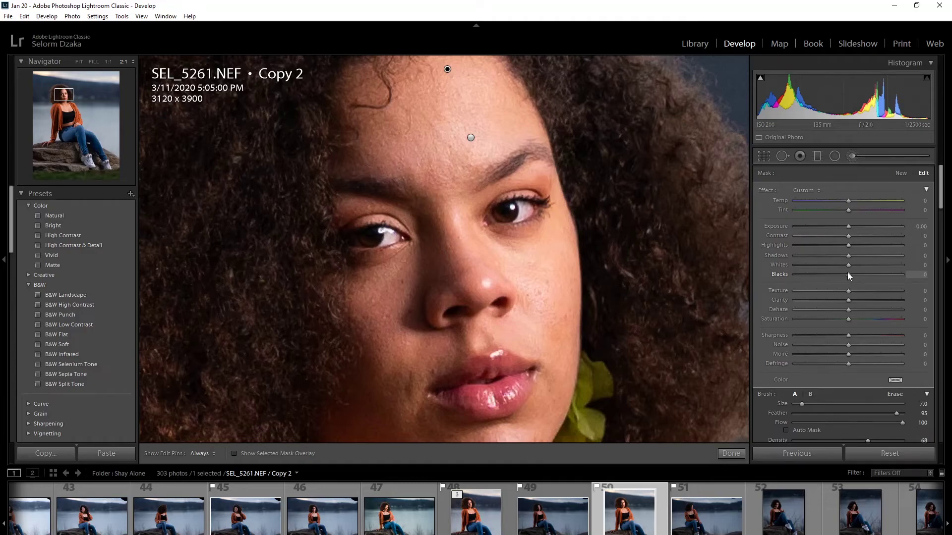
{"action": "key", "text": "k"}
{"action": "key", "text": "z"}
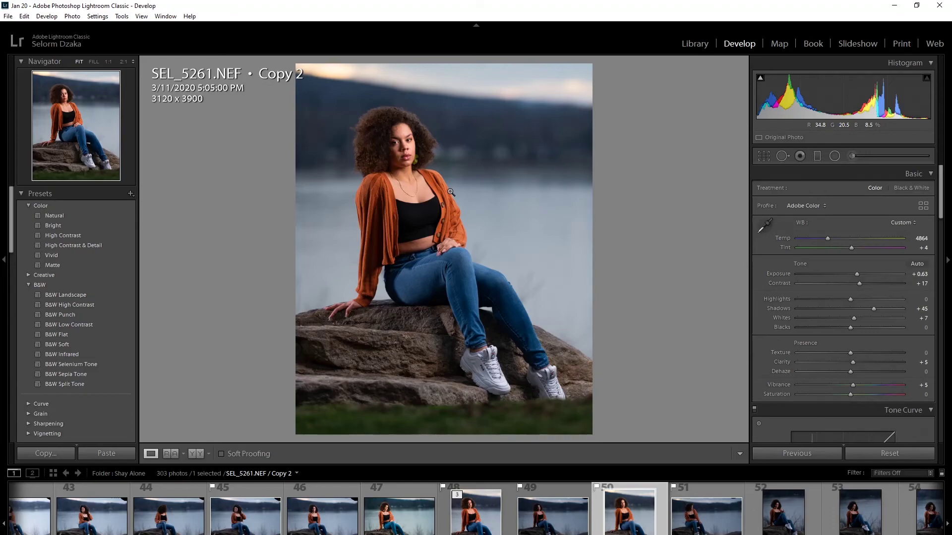
Show the retouched portrait beside the original in the side-by-side Before/After view.
{"action": "key", "text": "y"}
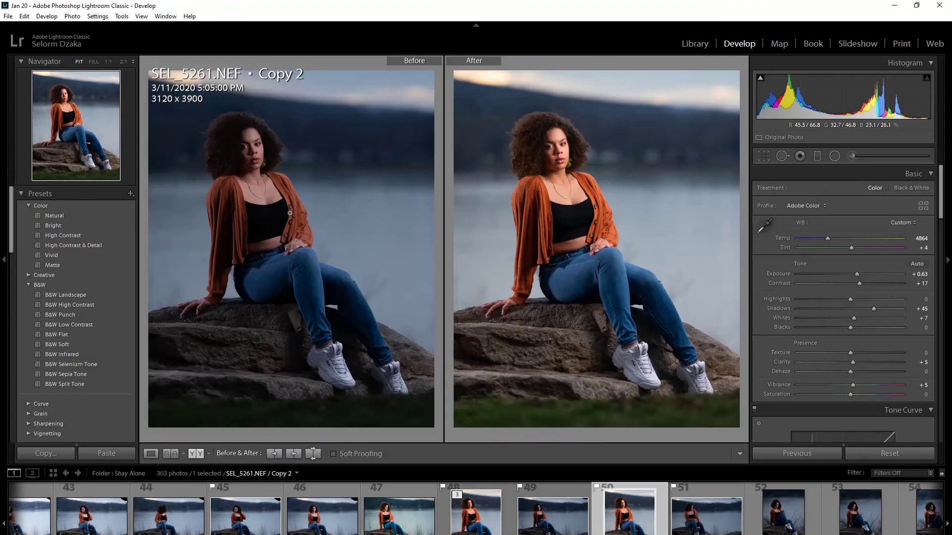